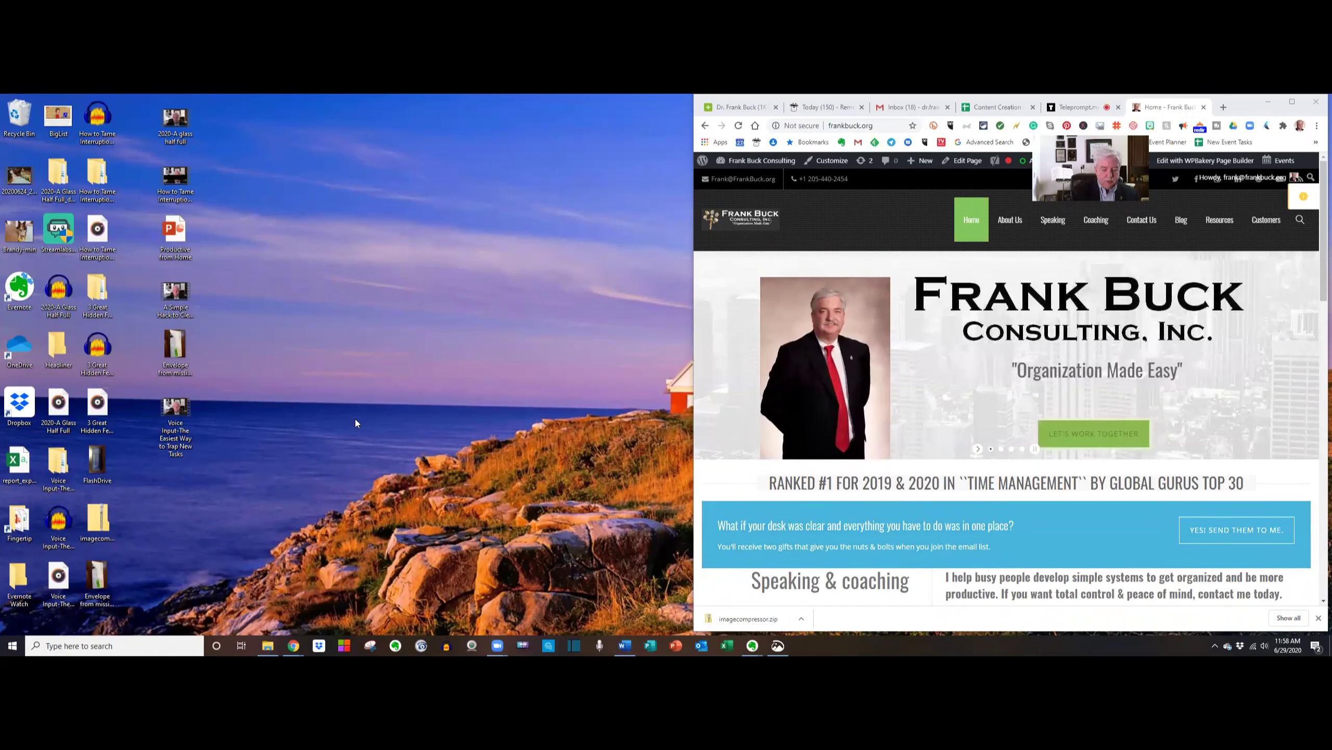
Capture a rectangular snip of the blue email-list banner on the website and open it for markup
key("super+shift+s")
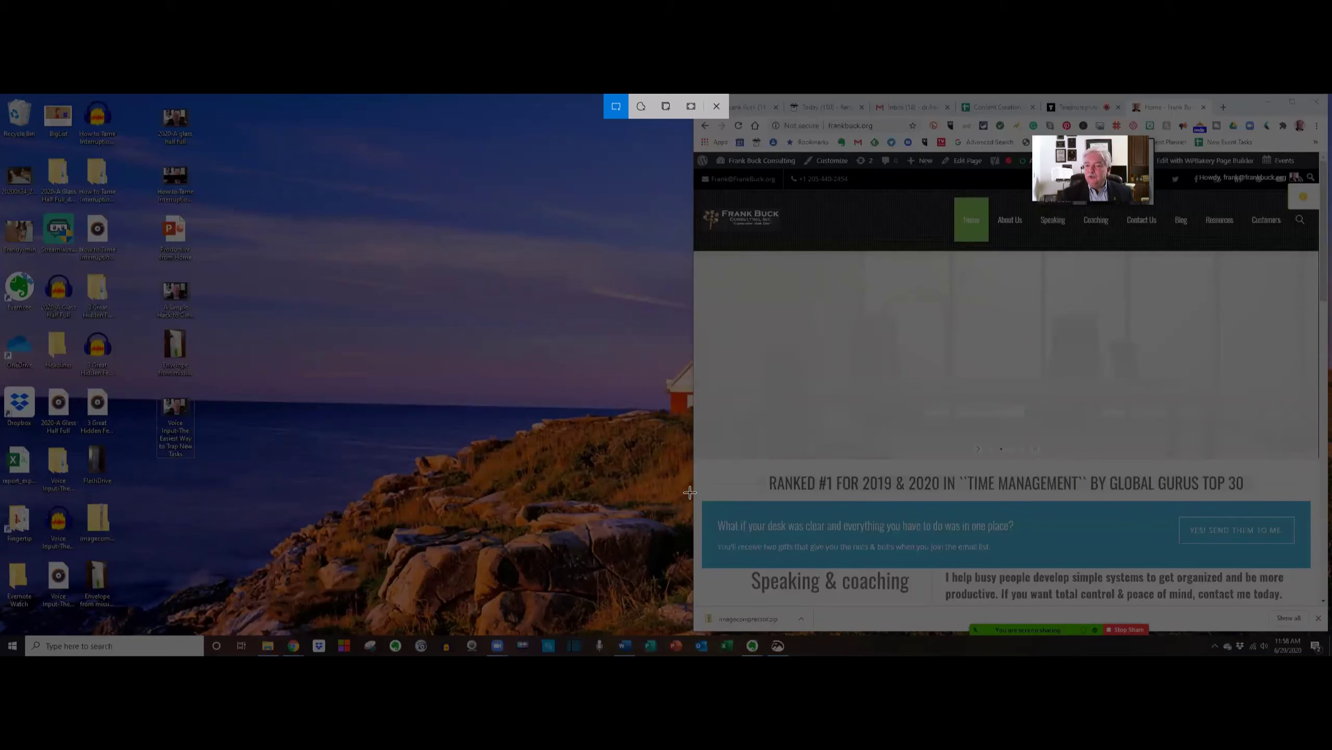
left_click_drag(698, 492, 1314, 571)
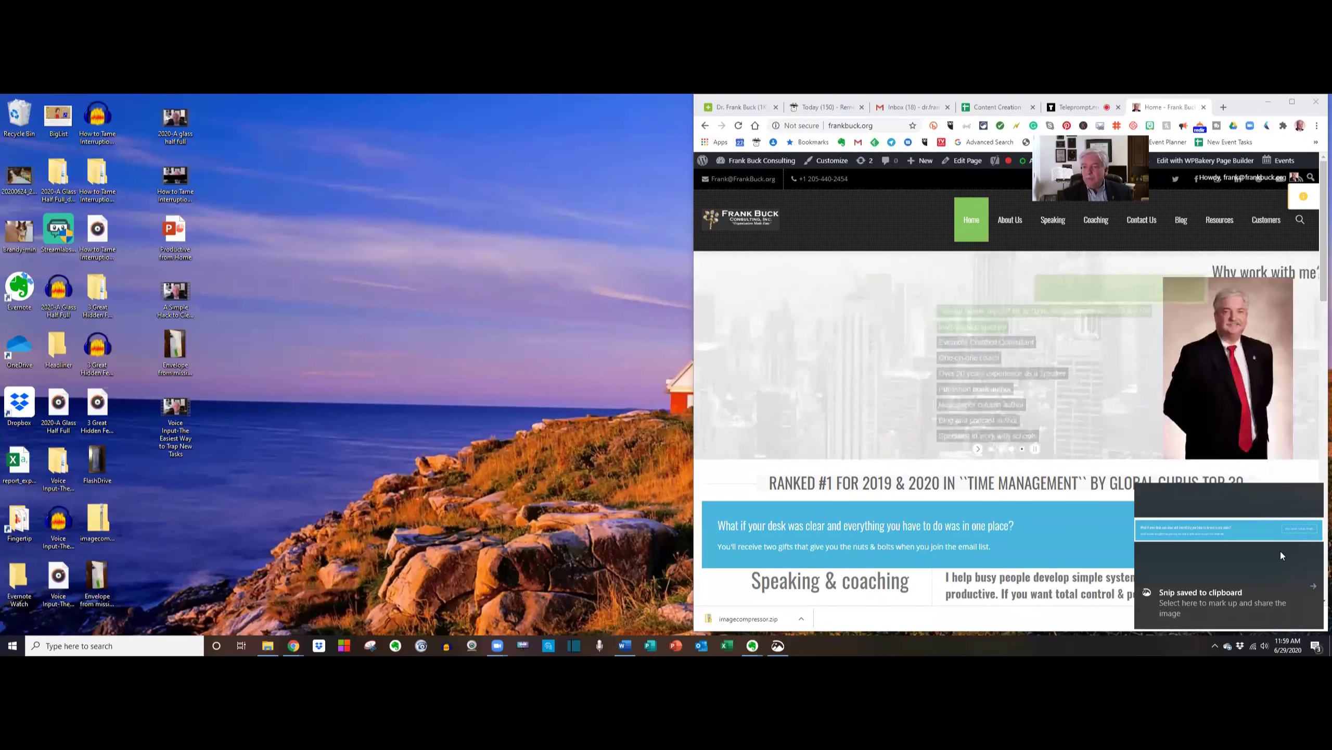
left_click(1241, 557)
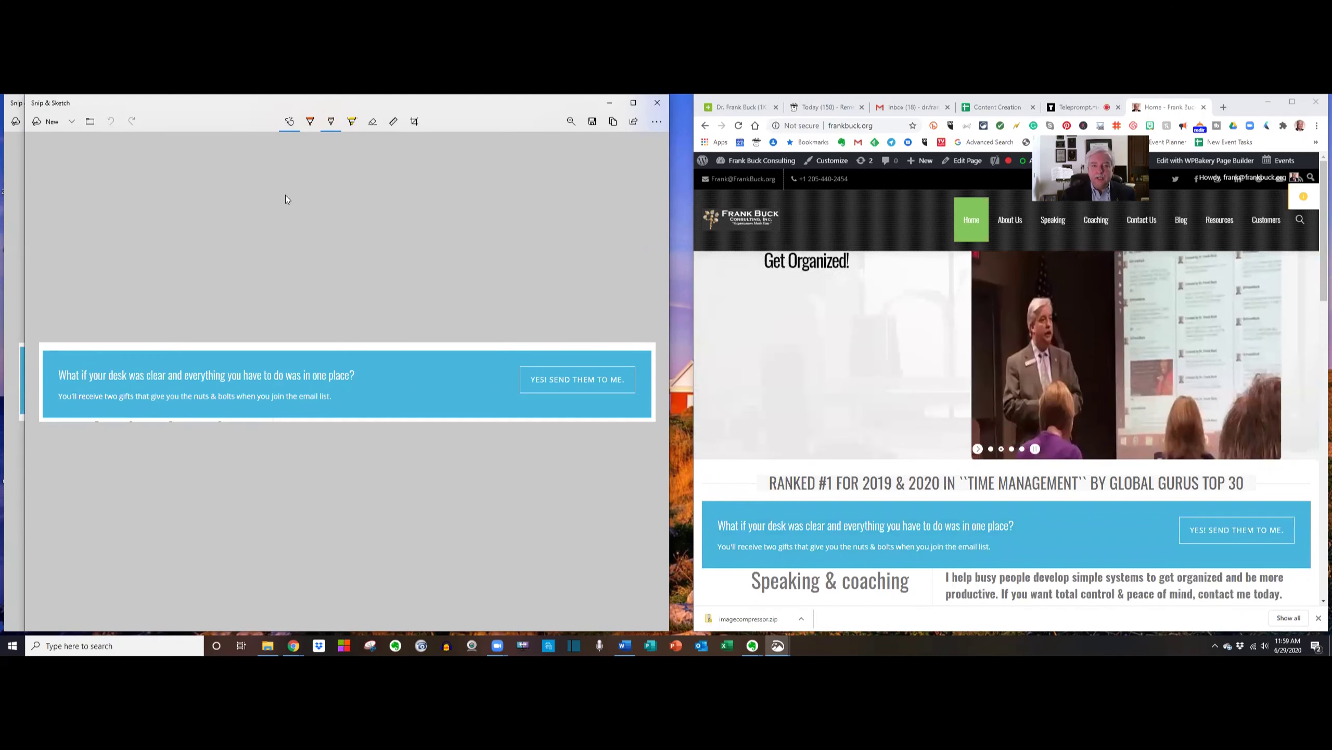
Highlight the banner's headline question in the snip and handwrite "2+2" beside it with a black ballpoint pen
left_click(351, 121)
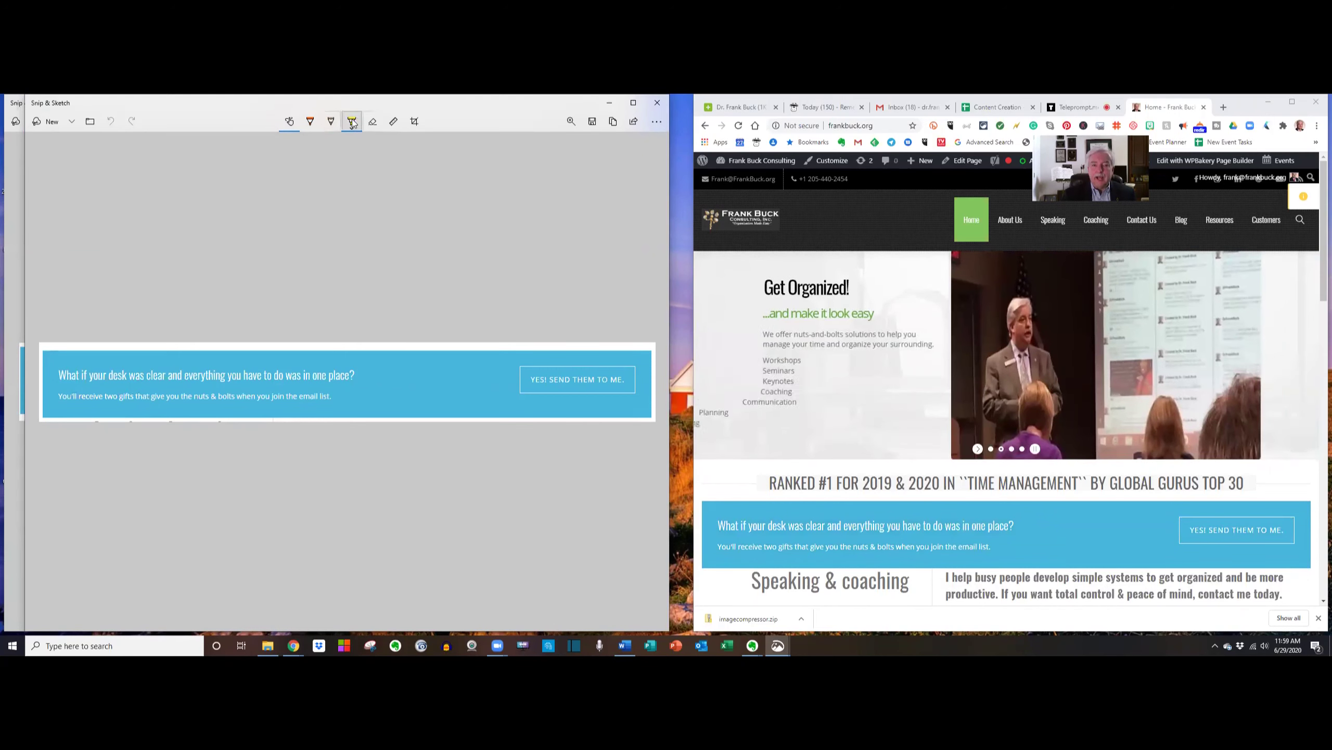
left_click_drag(93, 377, 356, 371)
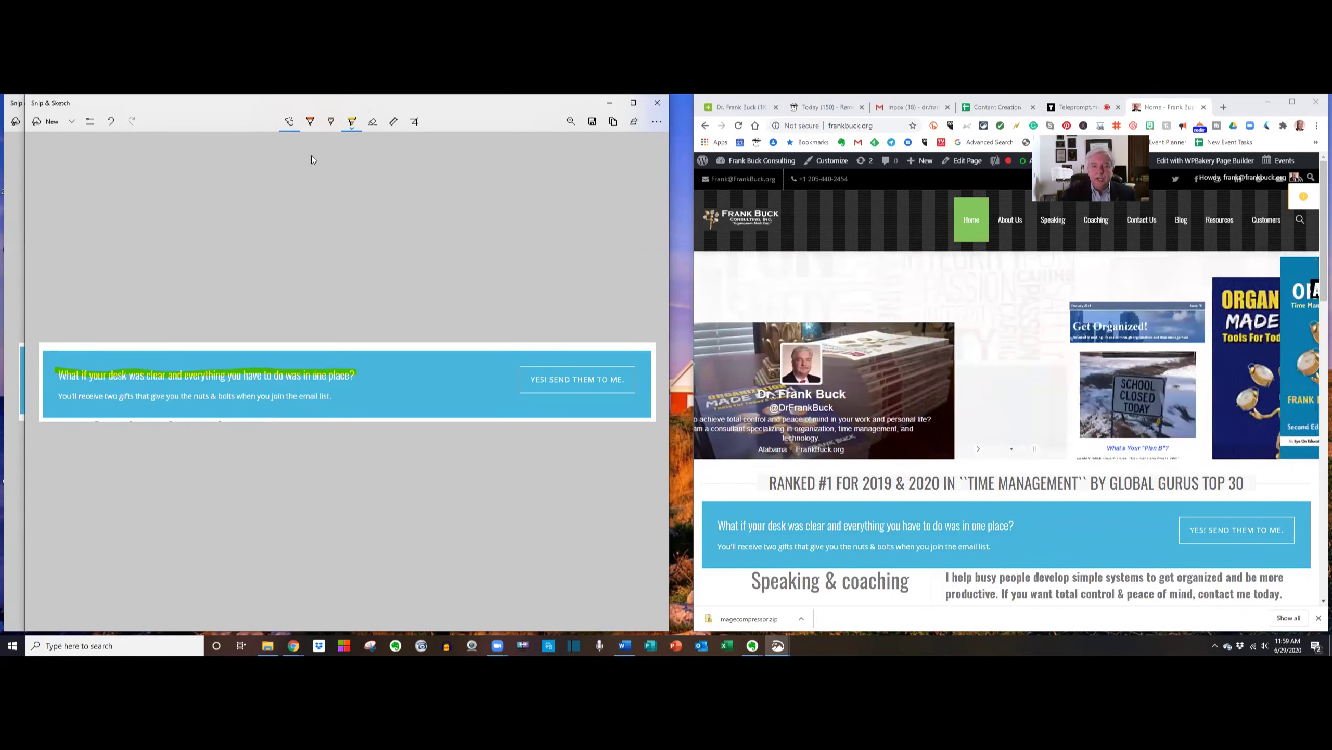
left_click(307, 124)
left_click(304, 126)
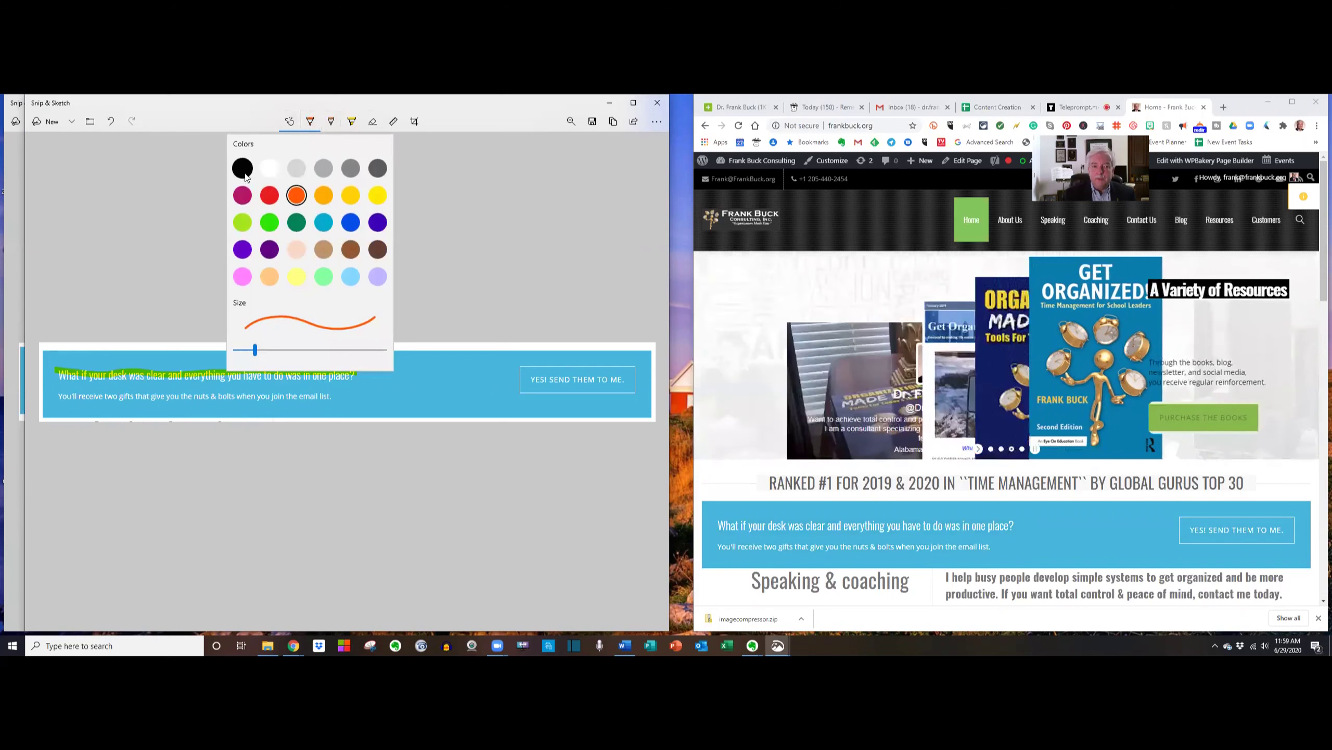
left_click(242, 169)
mouse_move(375, 362)
left_mouse_down()
mouse_move(365, 393)
mouse_move(378, 394)
left_mouse_up()
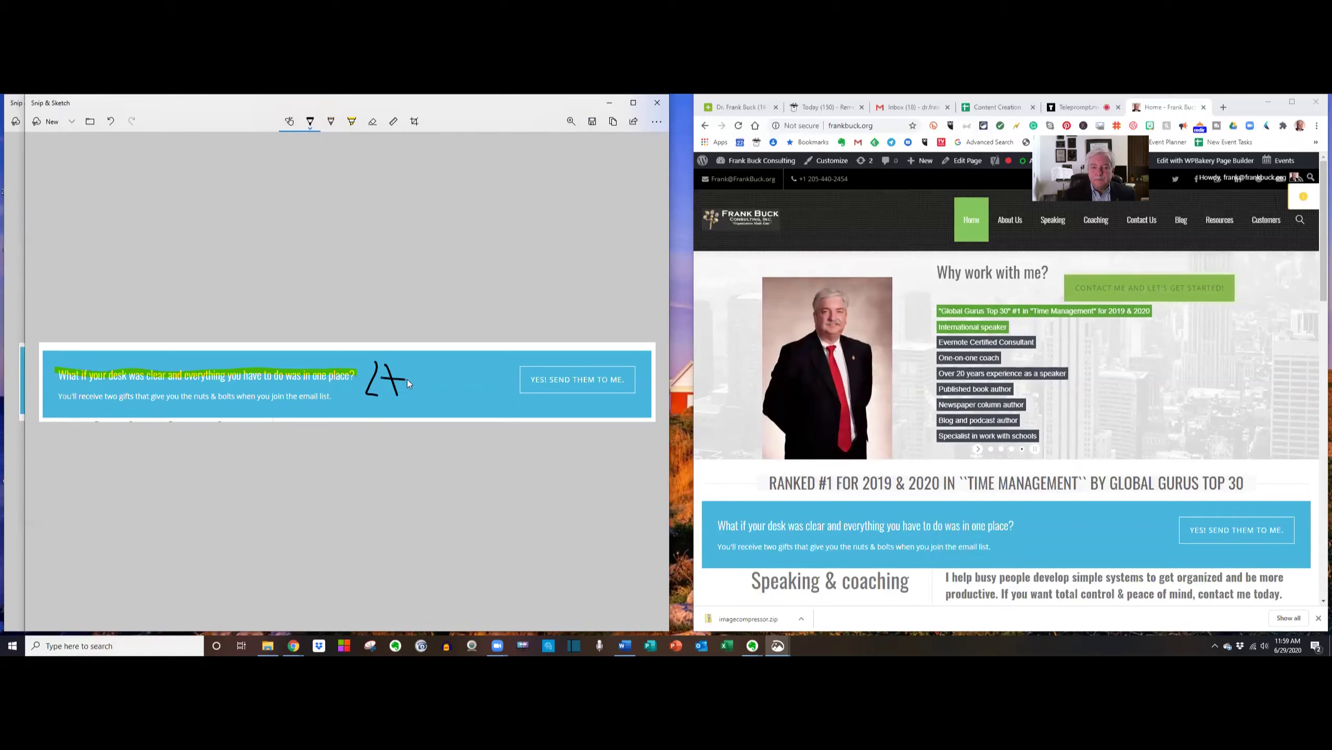
mouse_move(439, 365)
left_mouse_down()
mouse_move(420, 386)
mouse_move(449, 394)
mouse_move(422, 360)
mouse_move(413, 368)
left_mouse_up()
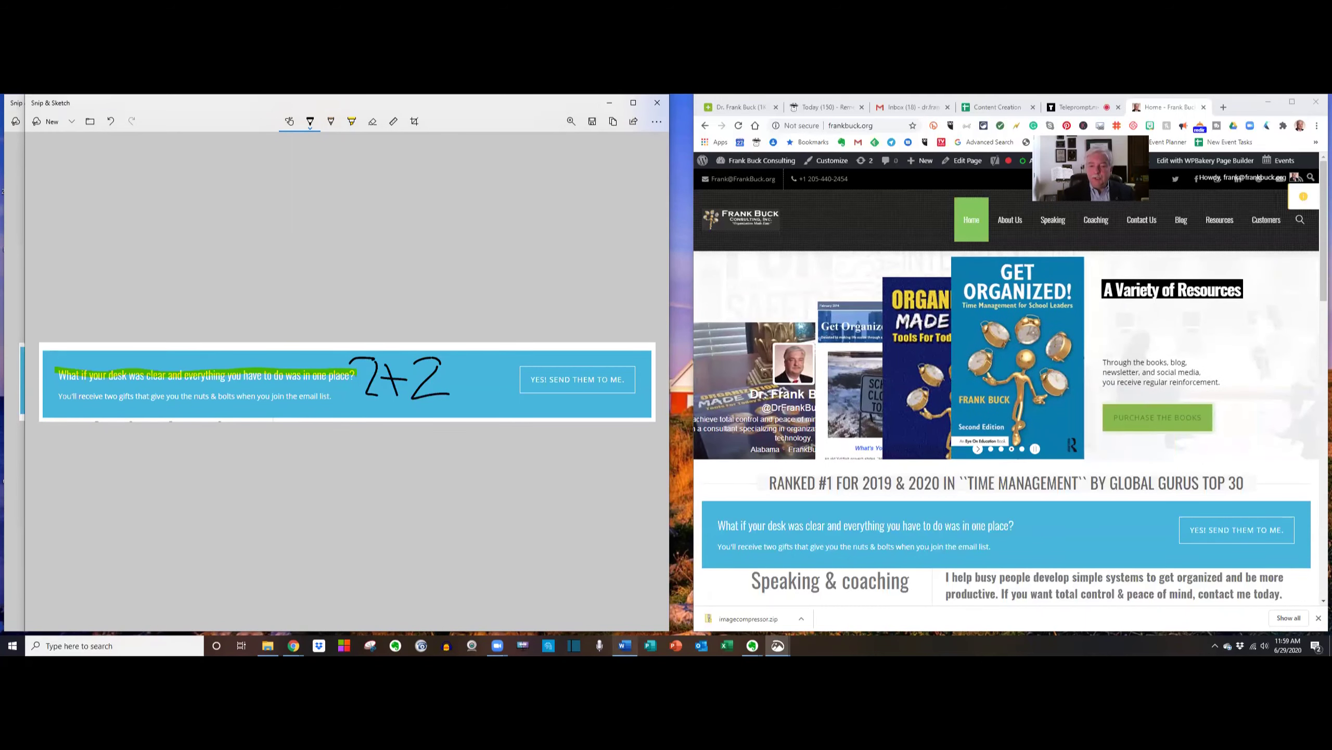
Switch to Word, paste the annotated snip on a new line below the existing banner picture, and clear the windows off the desktop
mouse_move(624, 645)
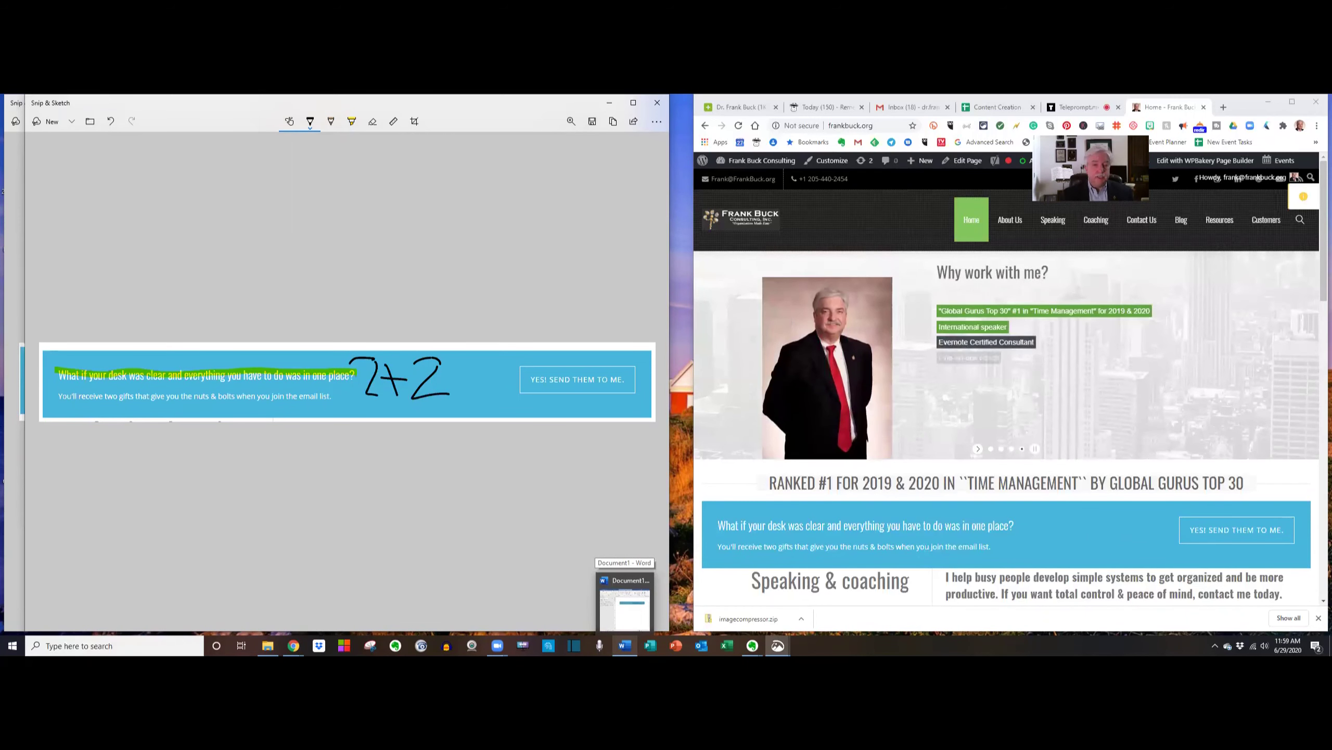
left_click(624, 645)
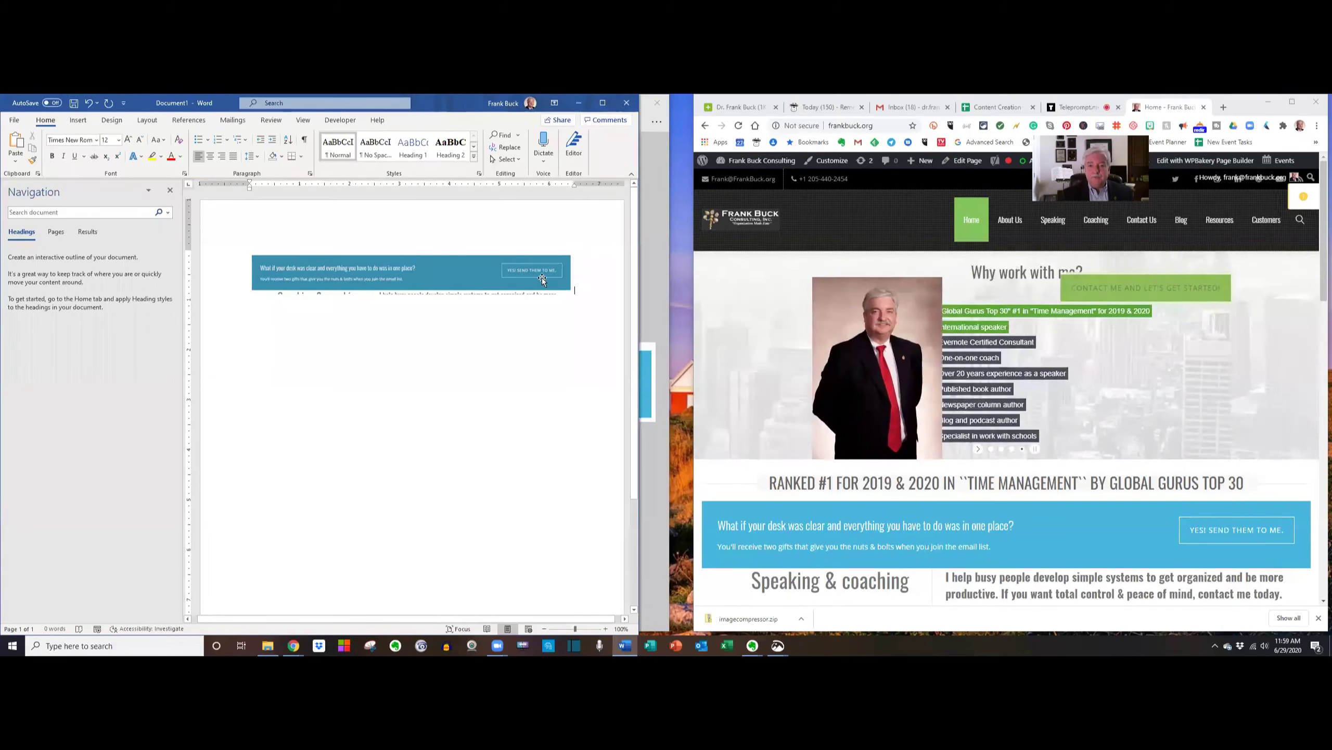
key("Return")
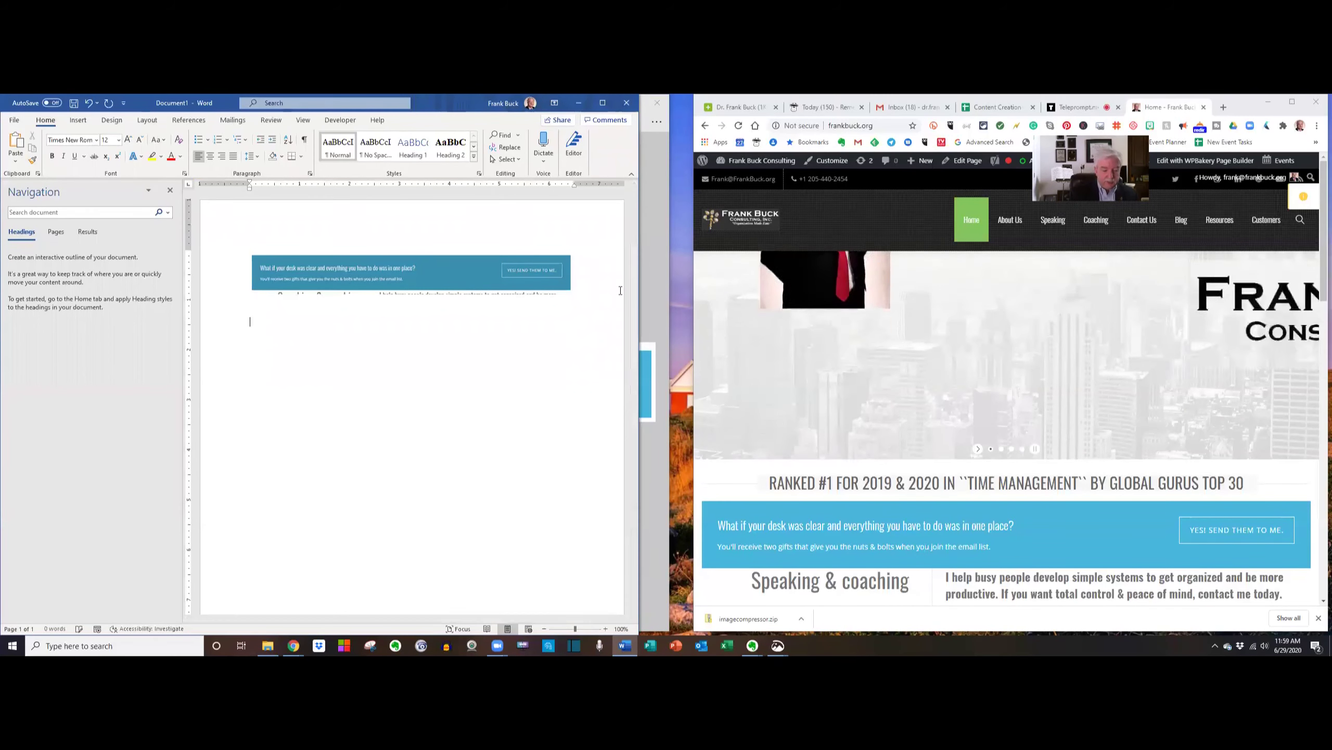
key("ctrl+v")
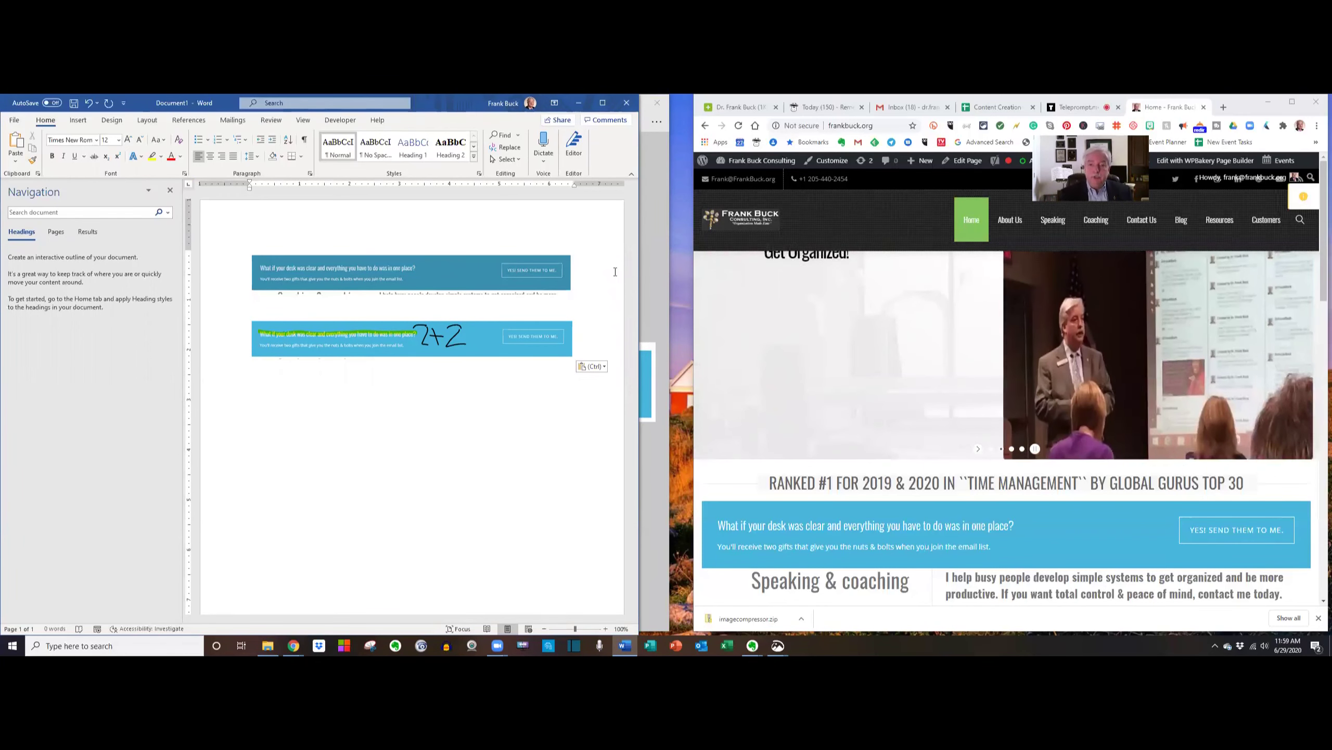
left_click(579, 103)
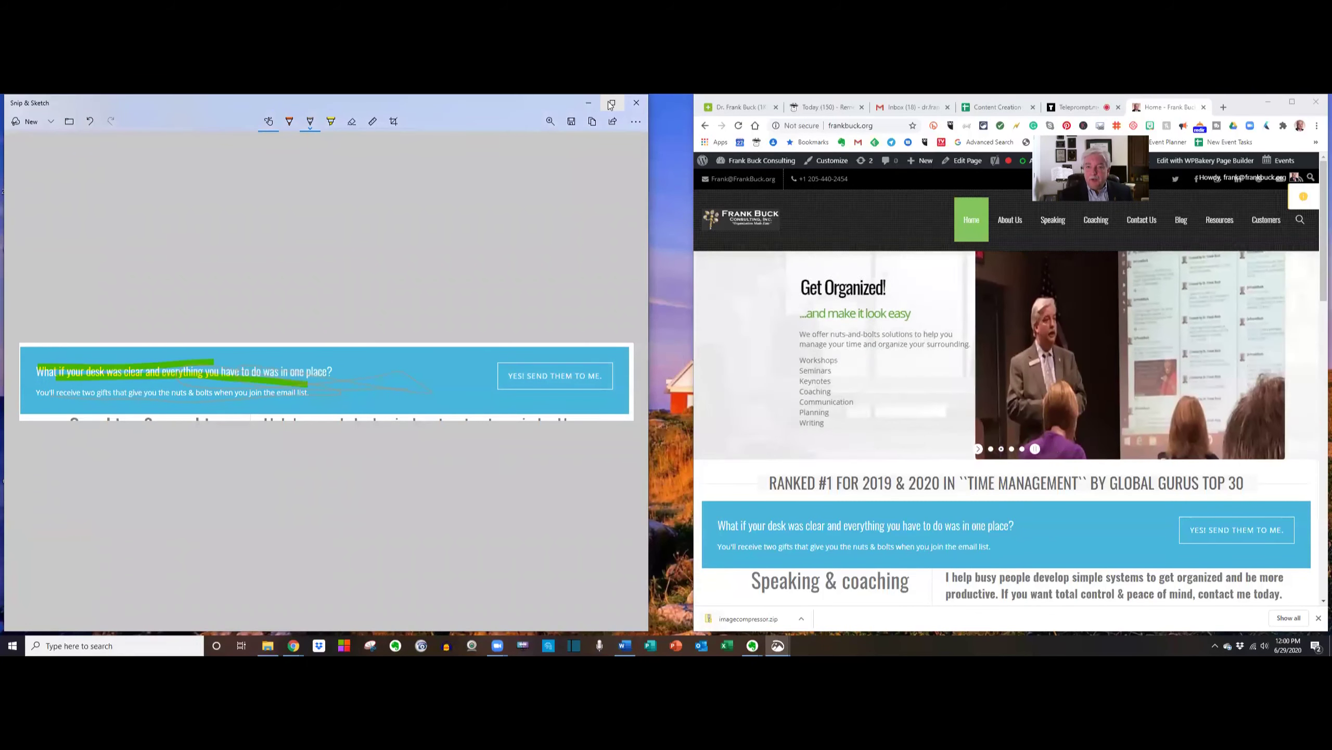
left_click(609, 103)
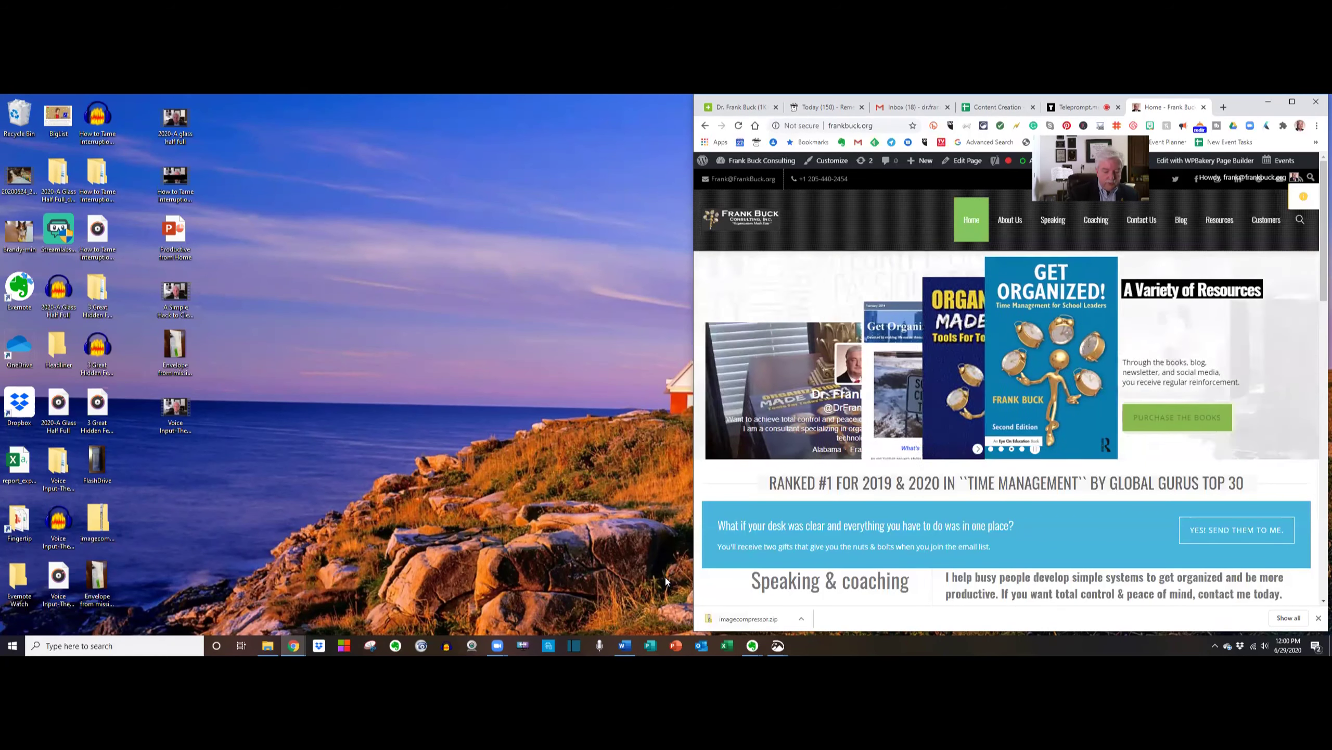
Capture a freeform snip around the city skyline in the website's slider area and open it for markup
key("super+shift+s")
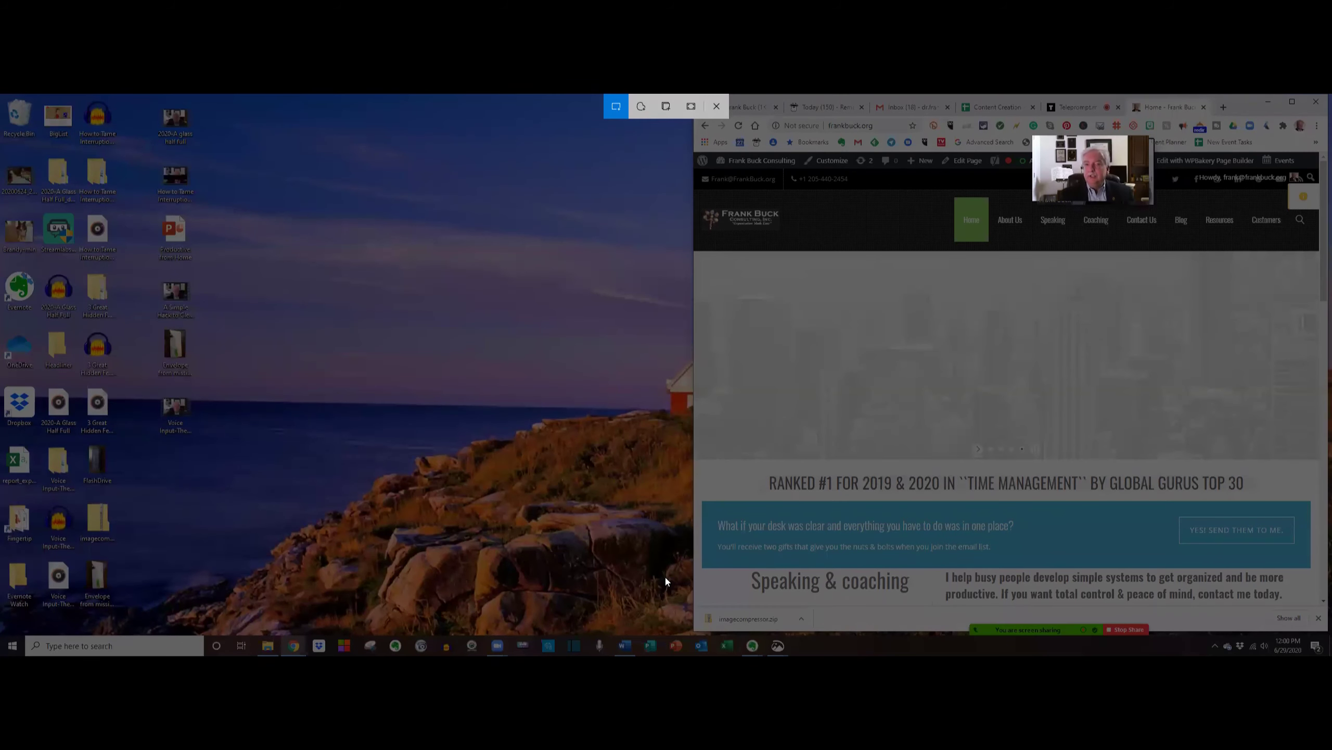
left_click(642, 108)
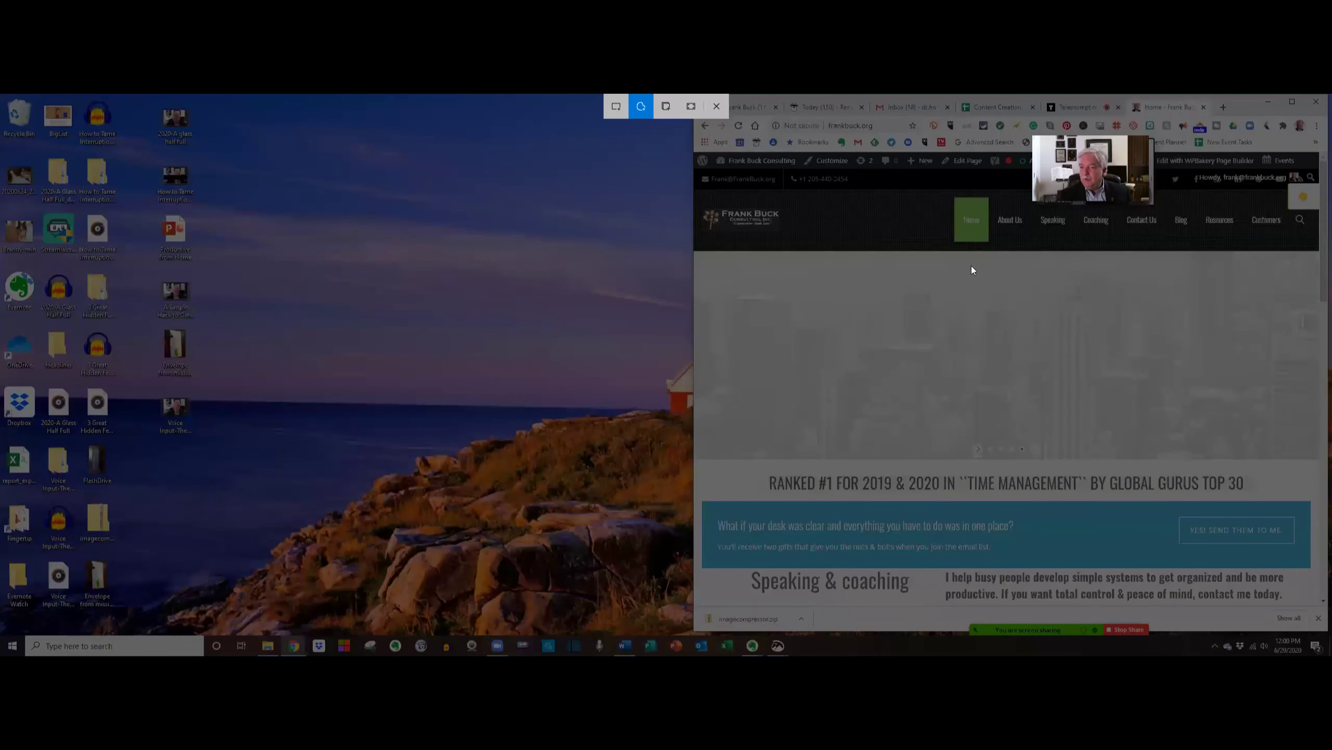
mouse_move(932, 285)
left_mouse_down()
mouse_move(905, 349)
mouse_move(922, 370)
mouse_move(1072, 451)
mouse_move(1136, 436)
mouse_move(1179, 335)
mouse_move(1155, 285)
mouse_move(1075, 264)
mouse_move(944, 265)
left_mouse_up()
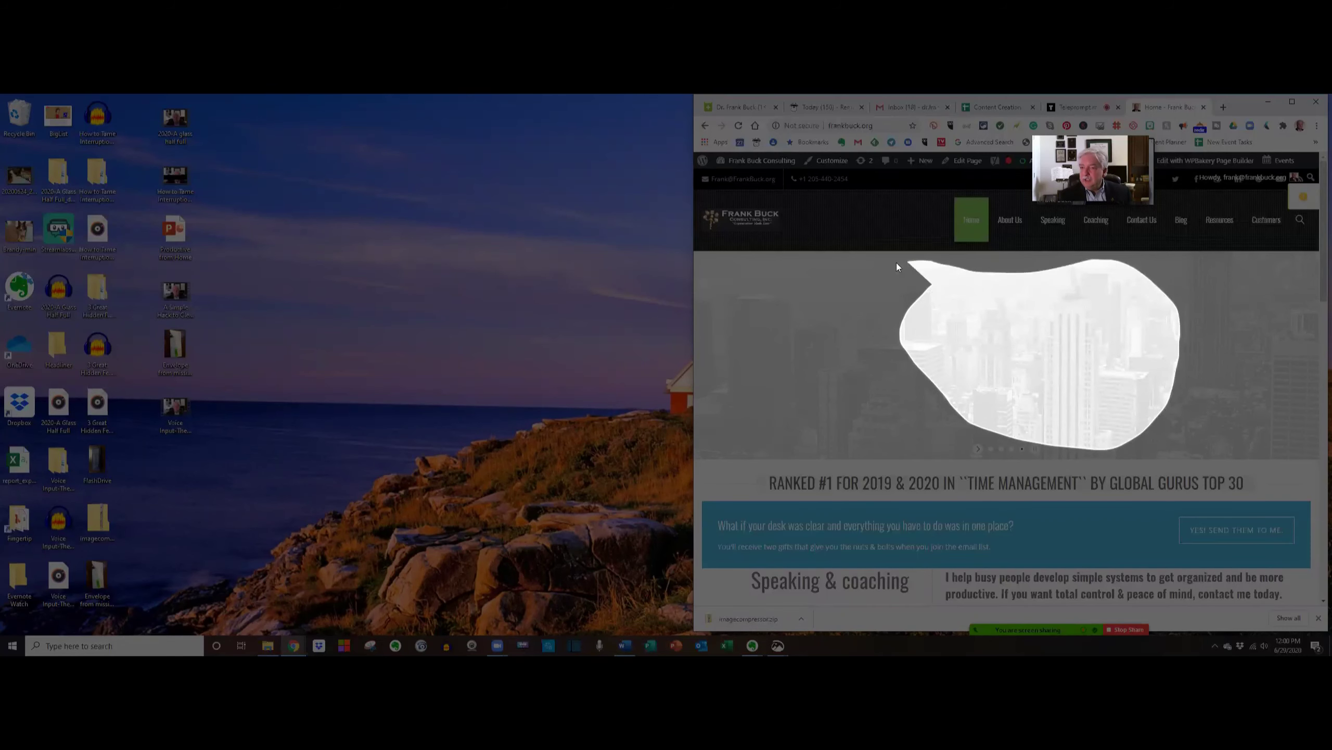
left_click_drag(863, 267, 740, 300)
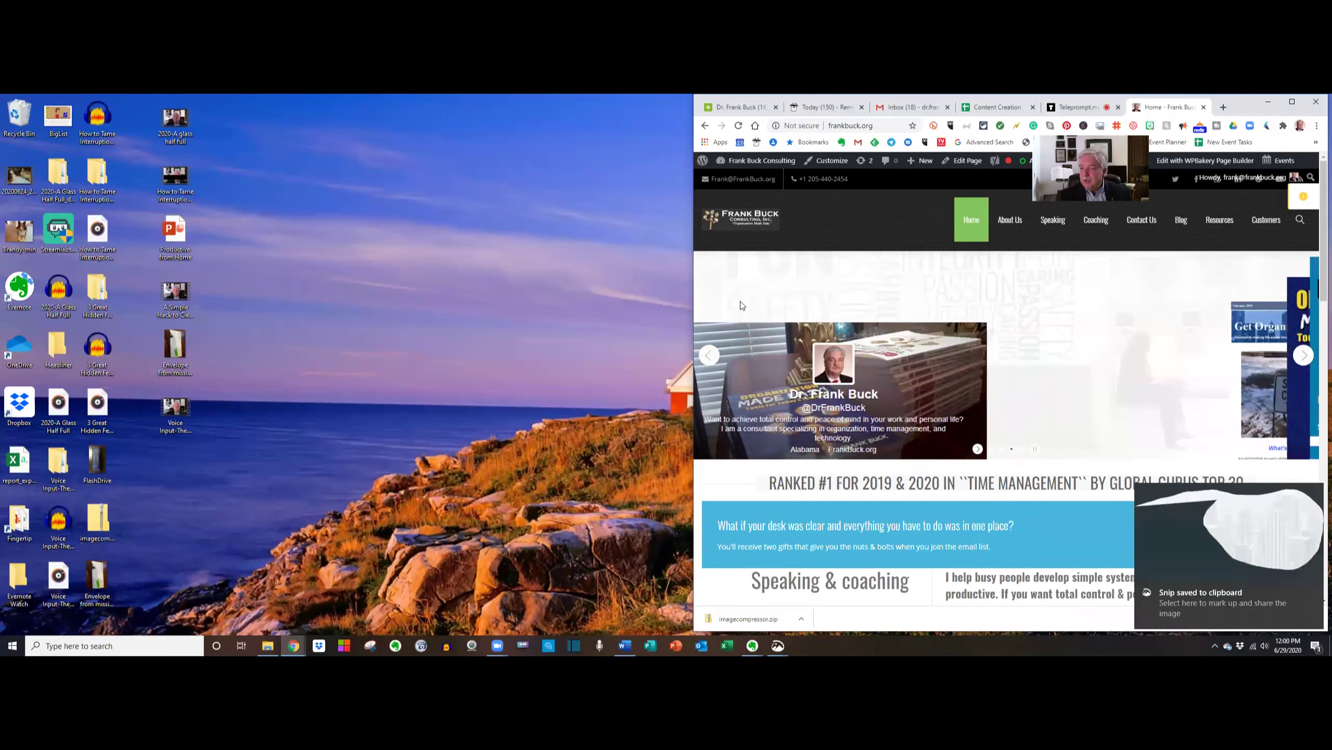
left_click(1264, 517)
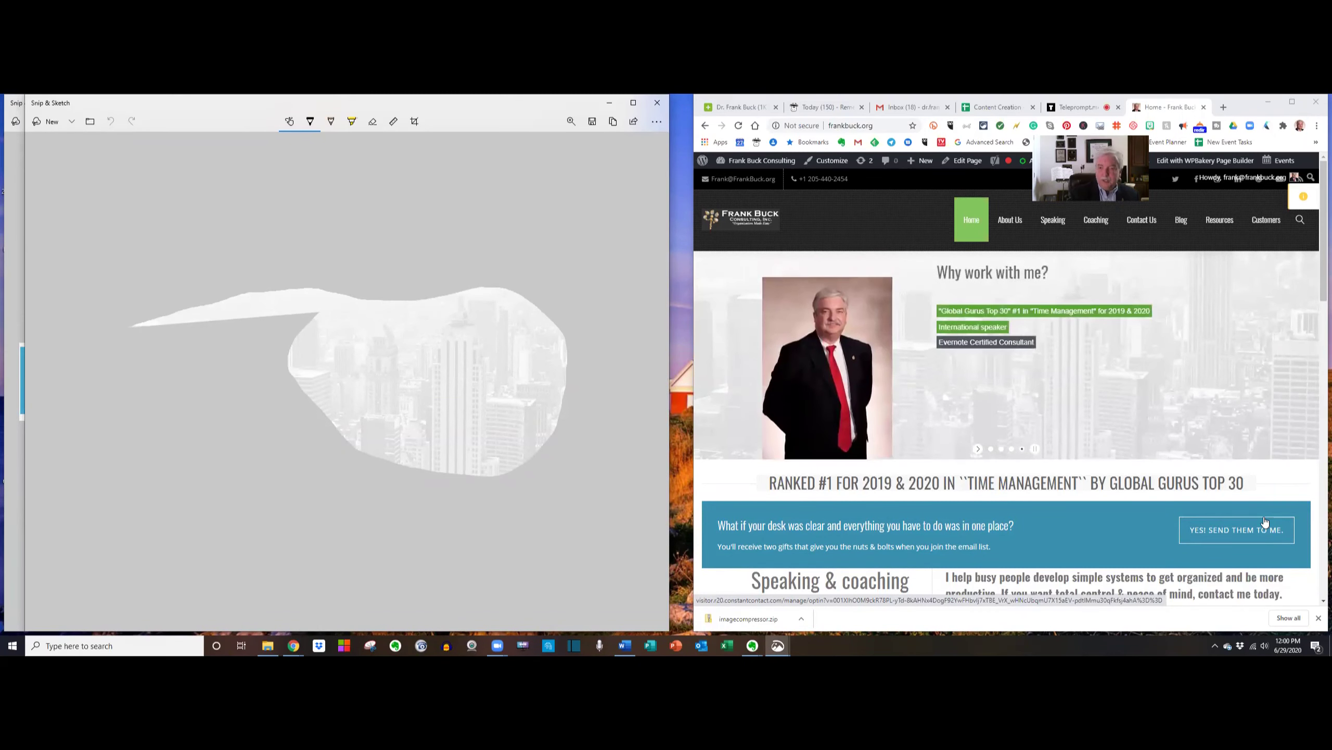
Capture a window snip of the Snip & Sketch window that shows the freeform cutout
key("super+shift+s")
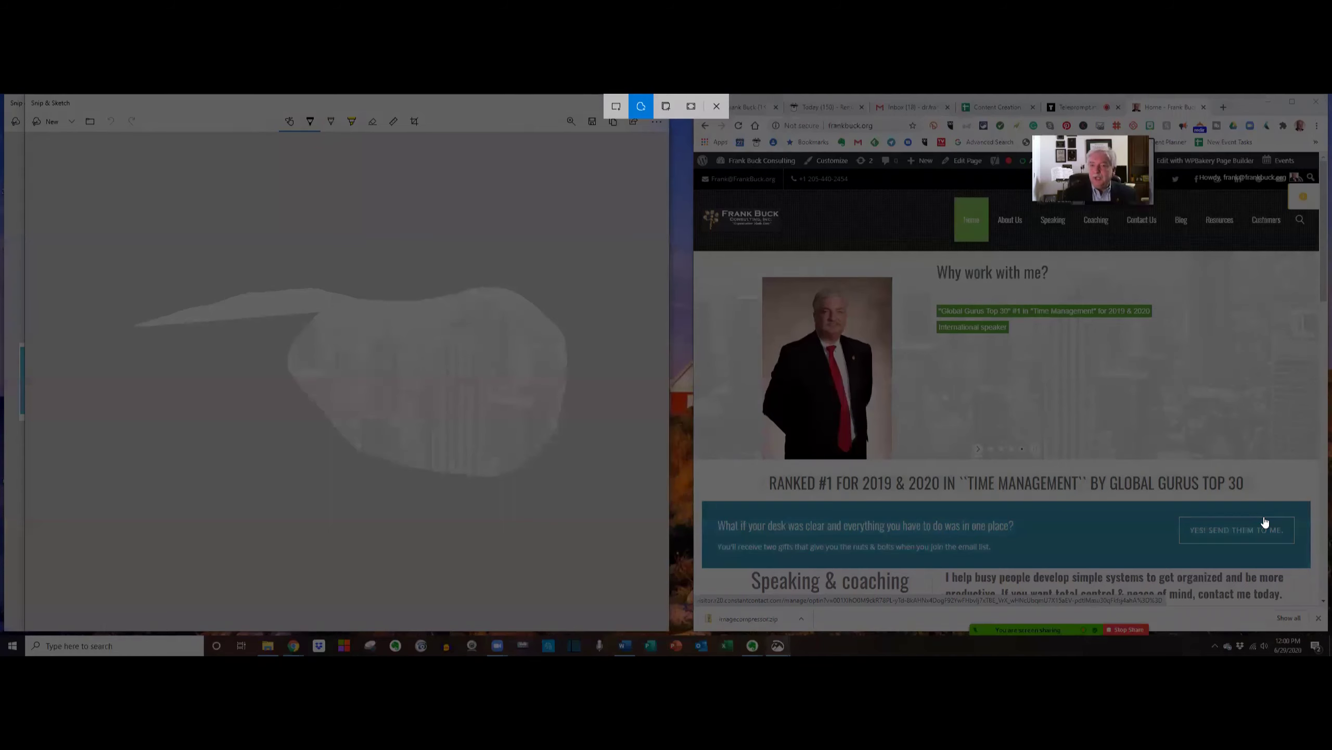
left_click(663, 107)
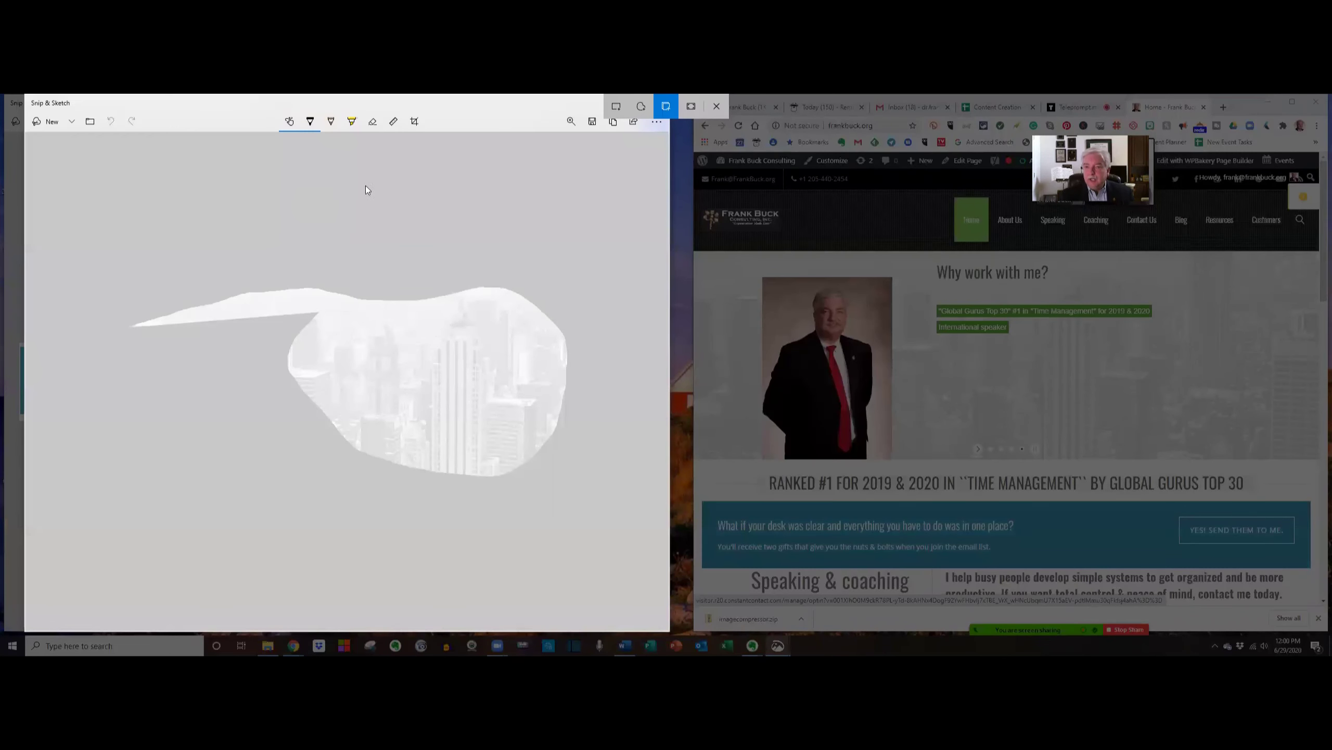
left_click(555, 176)
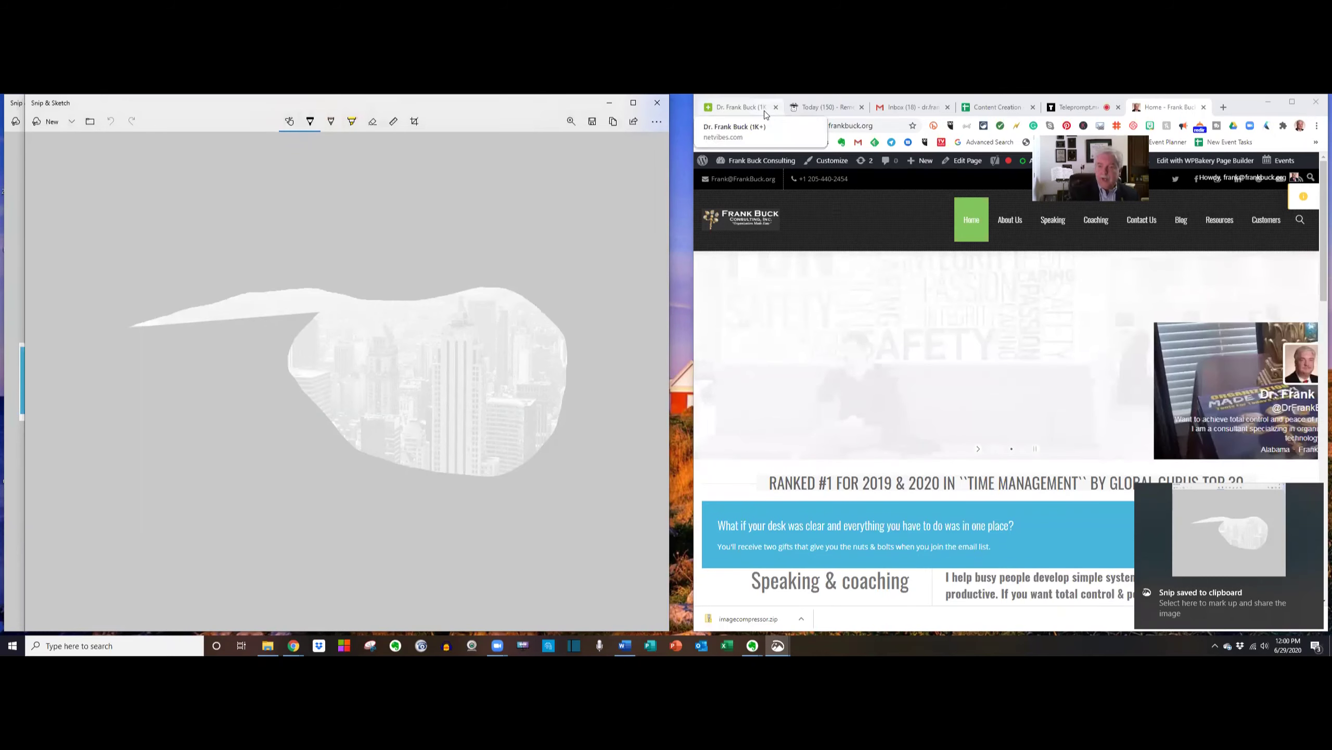
Capture a fullscreen snip of the whole display and open it from its notification
key("super+shift+s")
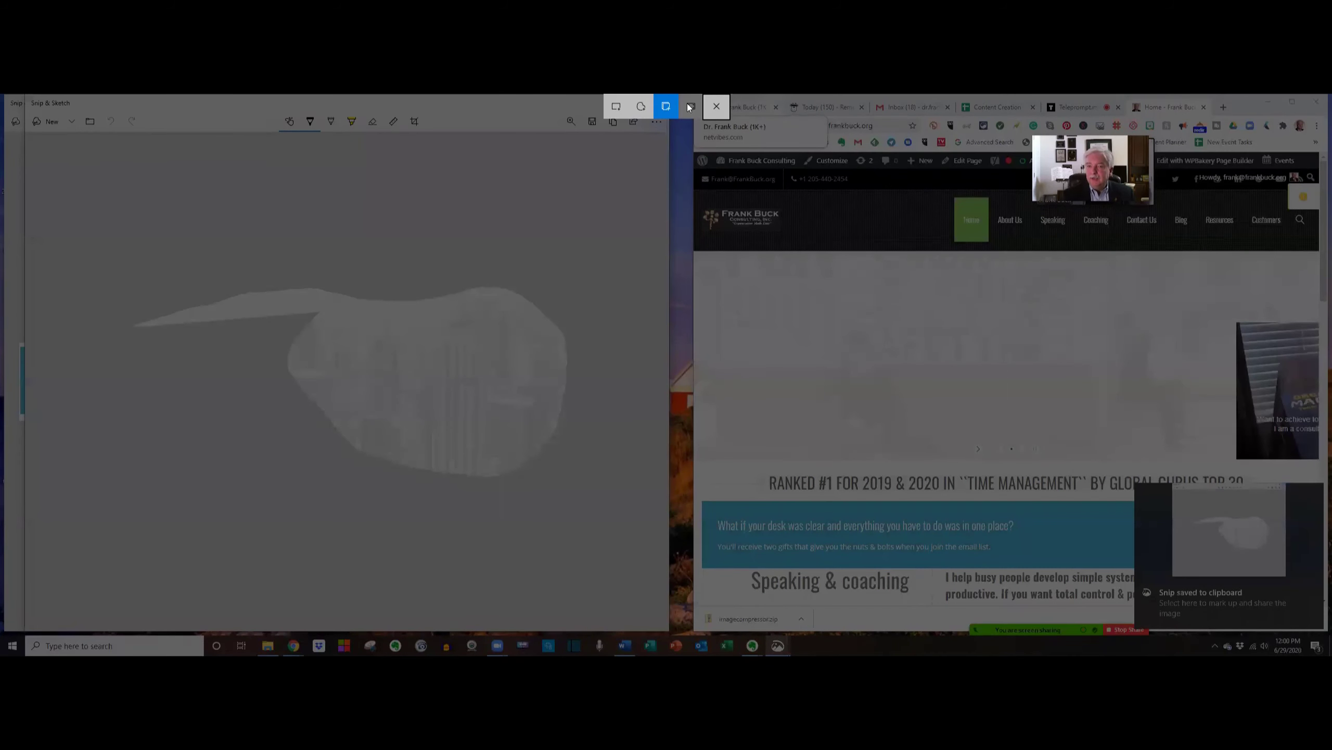
left_click(690, 108)
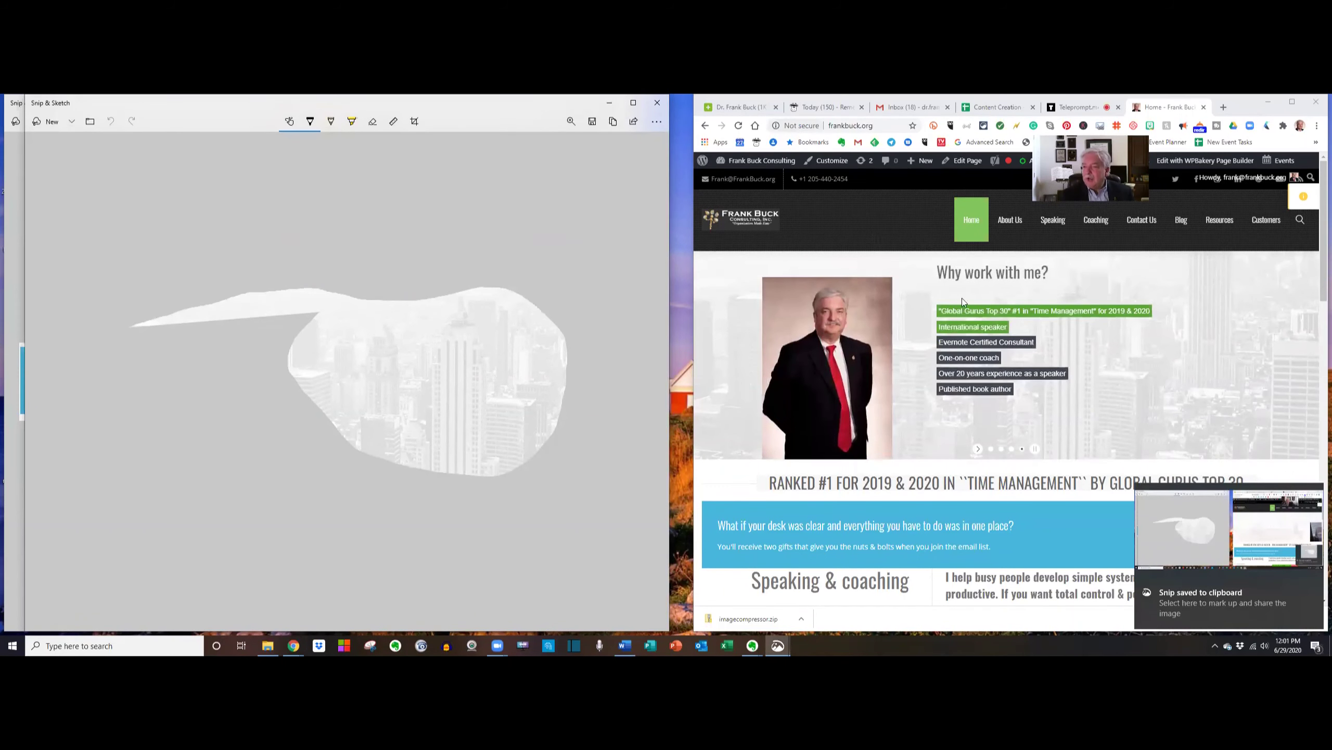
left_click(1202, 533)
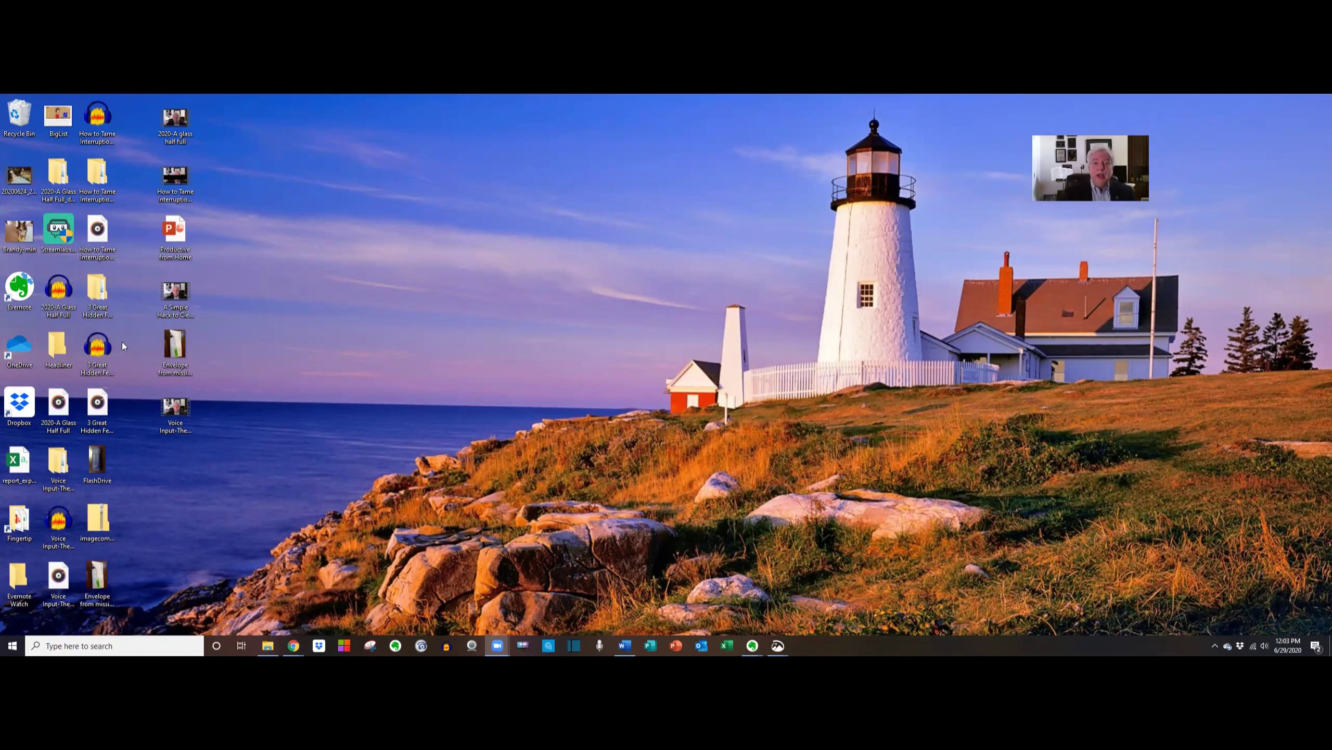
Hide all desktop icons using the desktop's view options
right_click(268, 242)
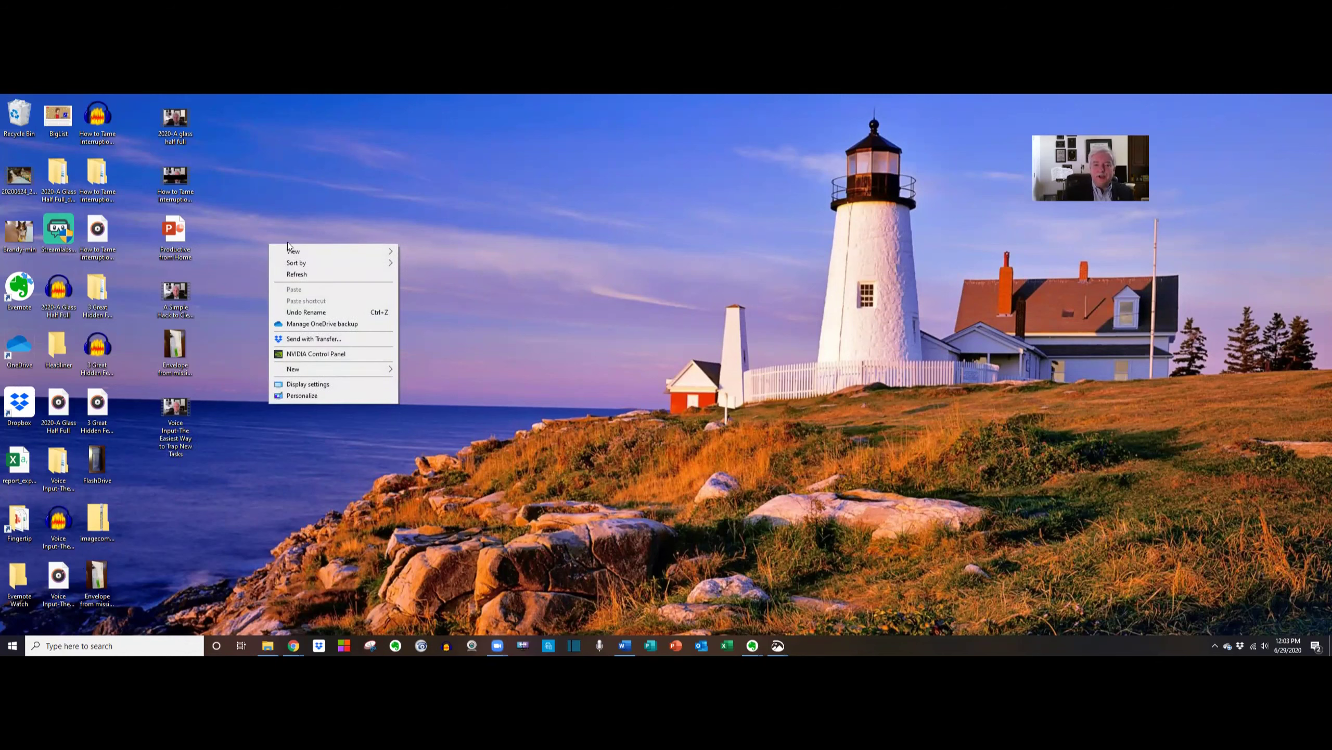
mouse_move(307, 254)
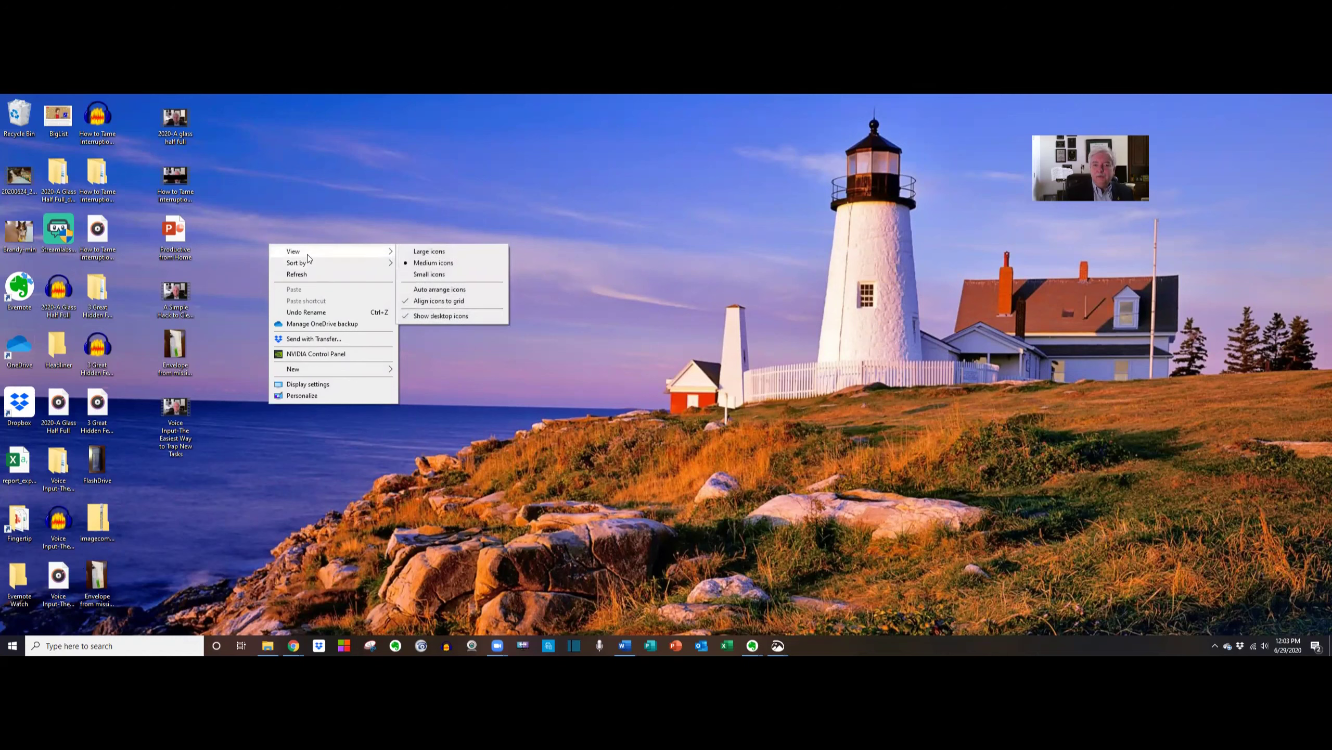
left_click(418, 318)
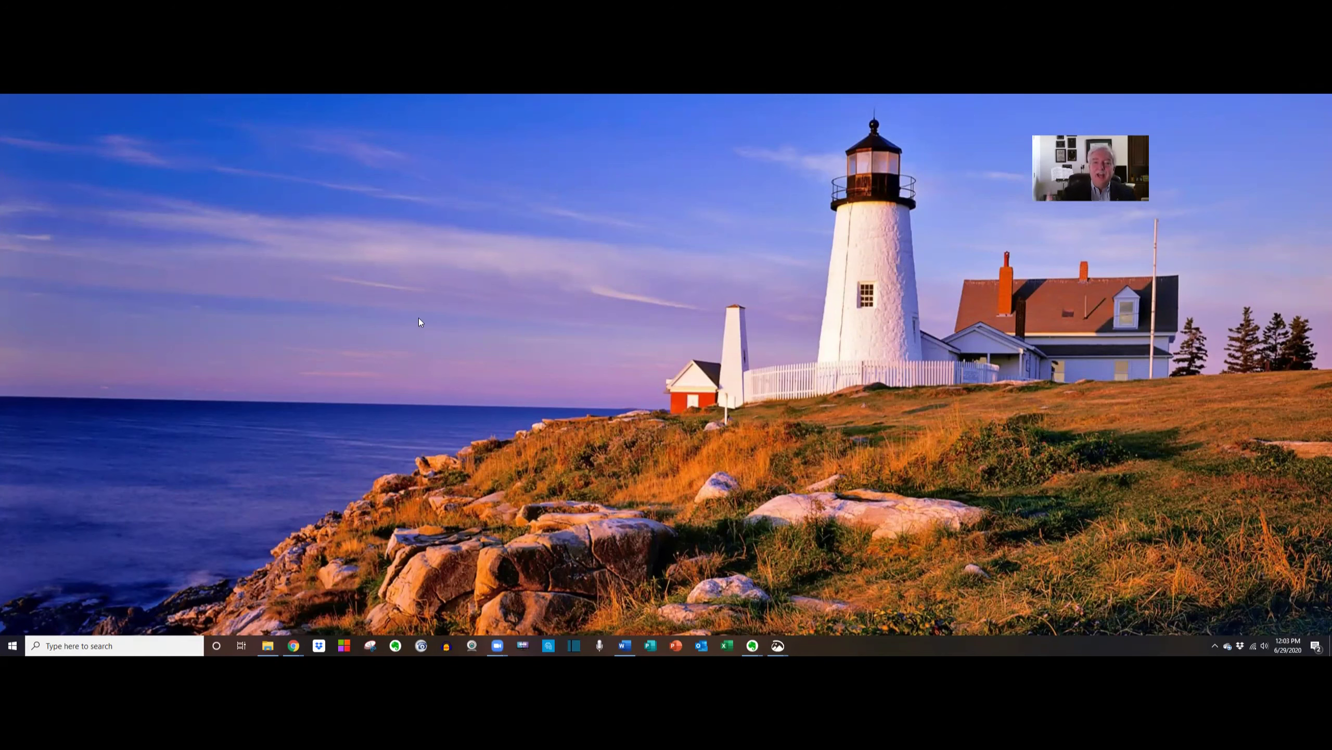
Show the desktop icons again using the desktop's view options
right_click(419, 321)
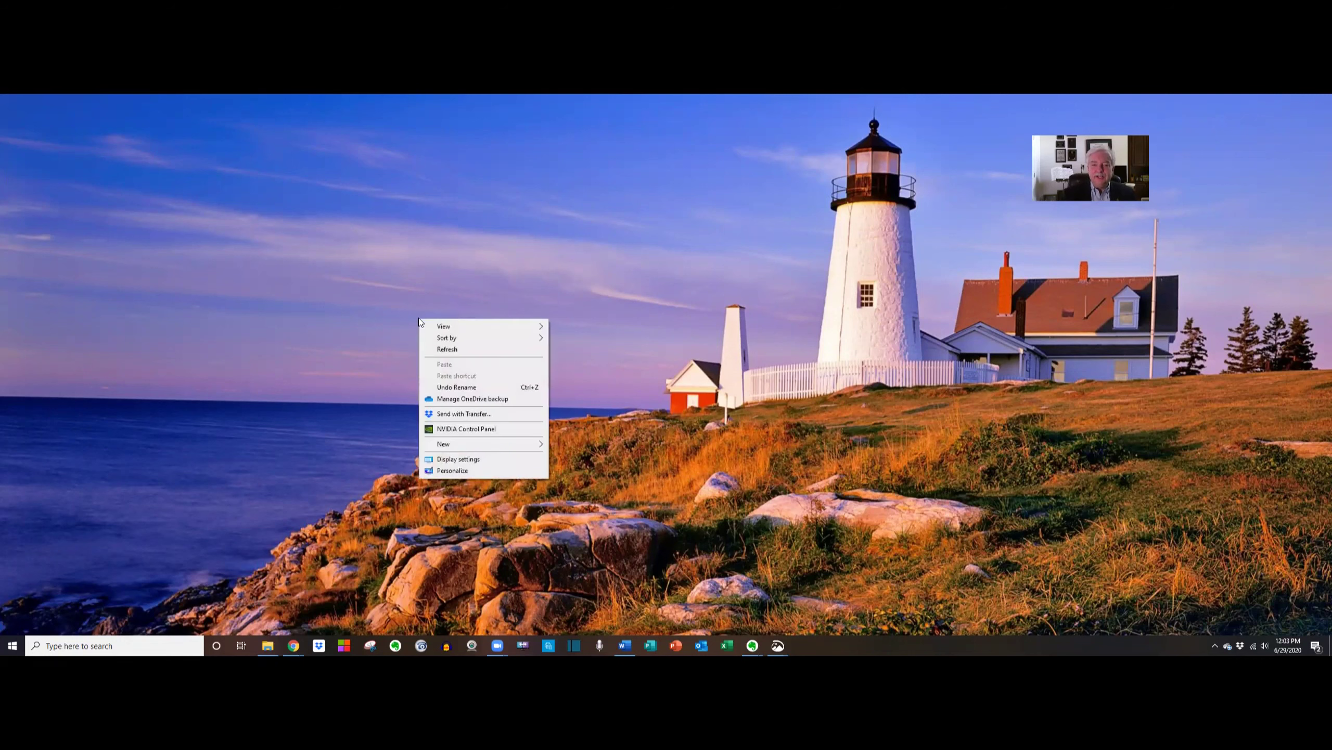
mouse_move(445, 323)
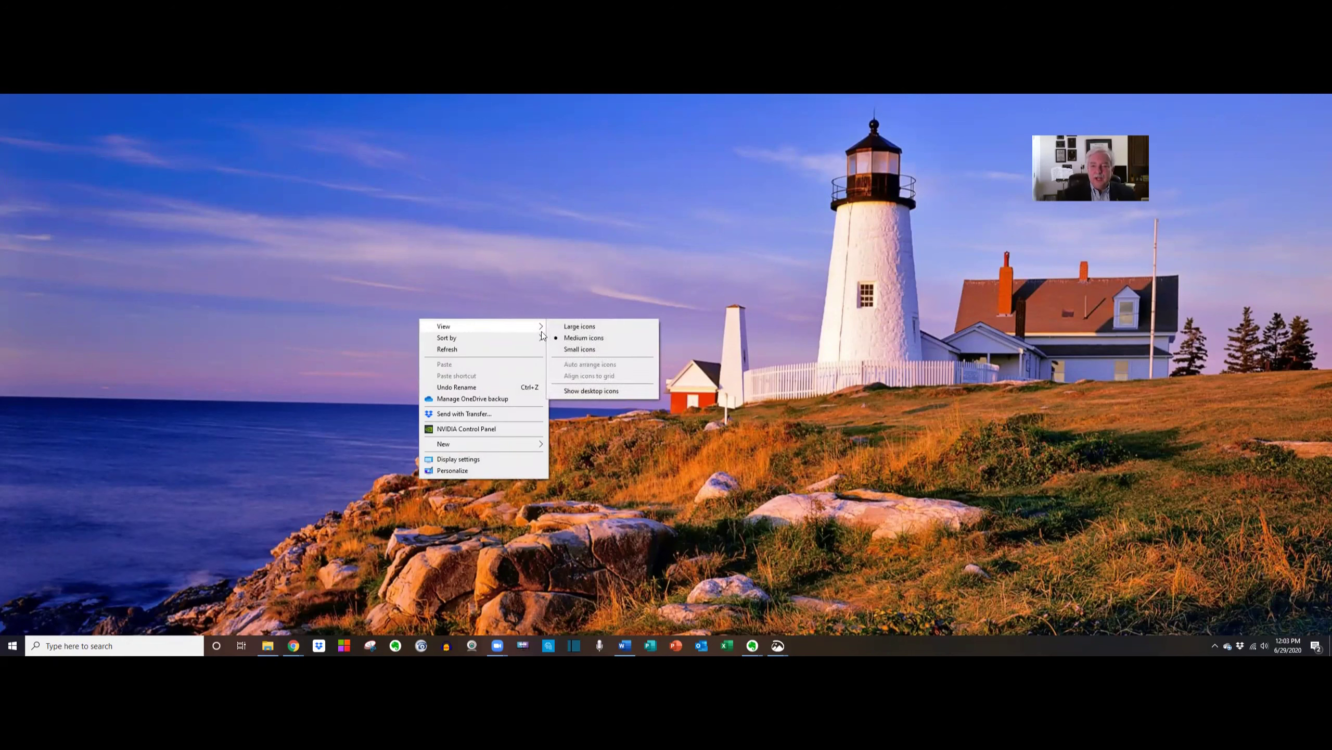
left_click(588, 391)
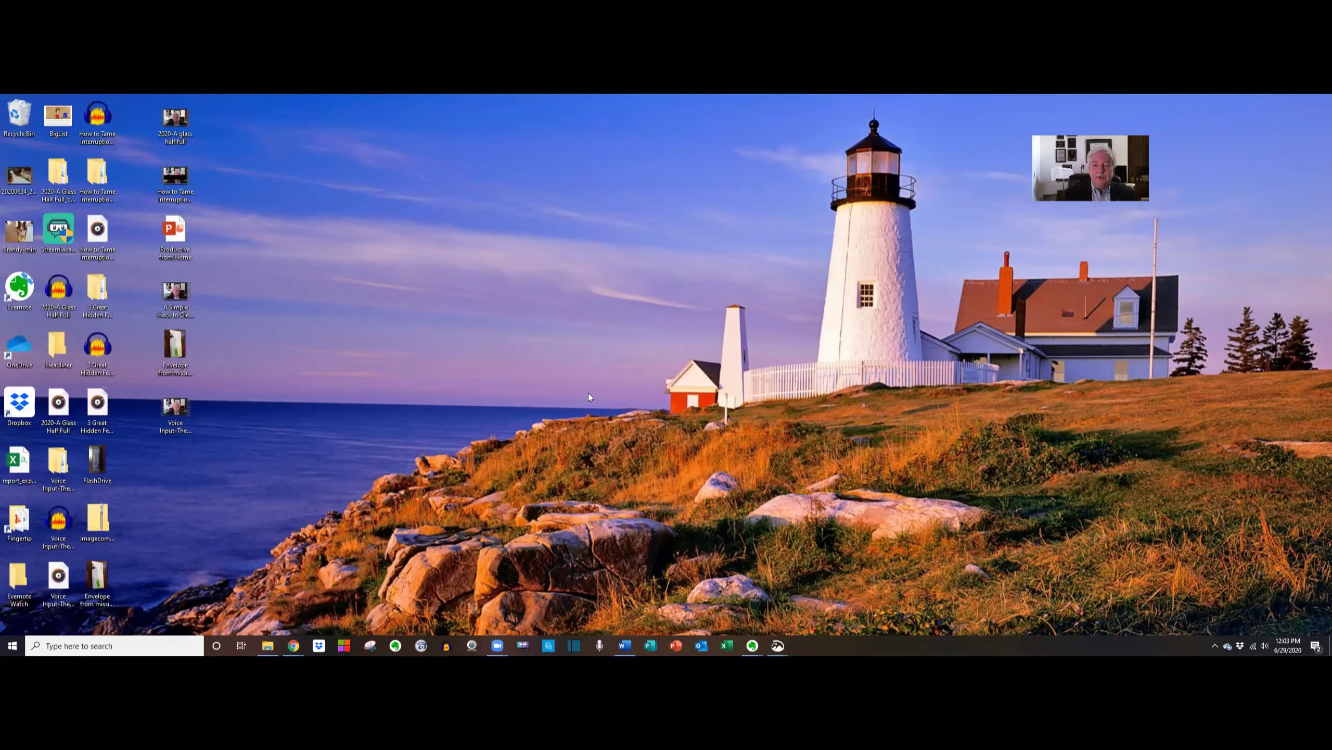